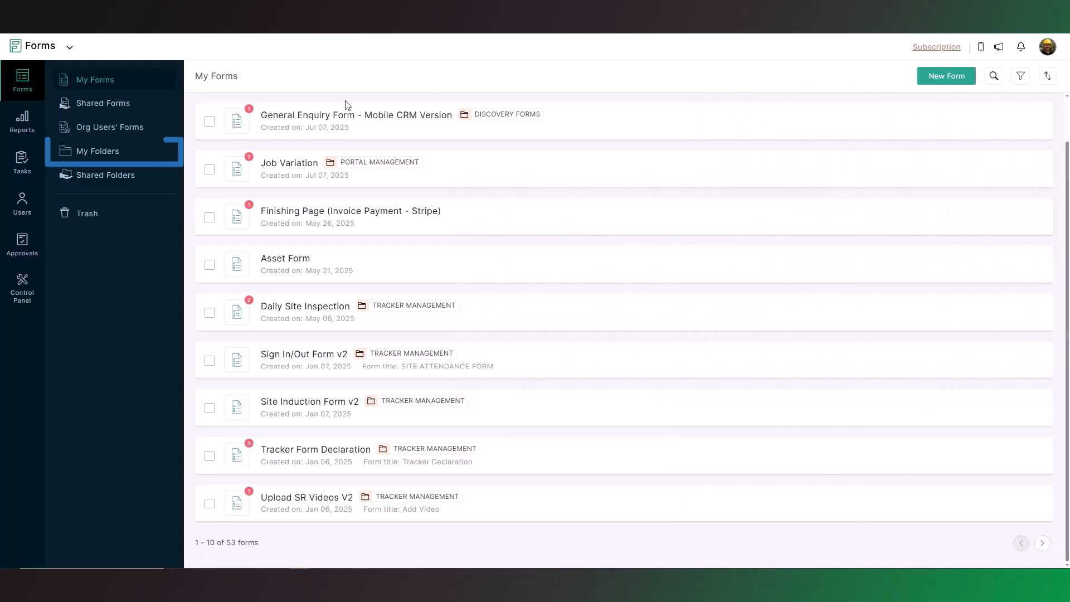
Step: Search the personal folders for "Website" and open the WEBSITE FORMS folder
click(130, 161)
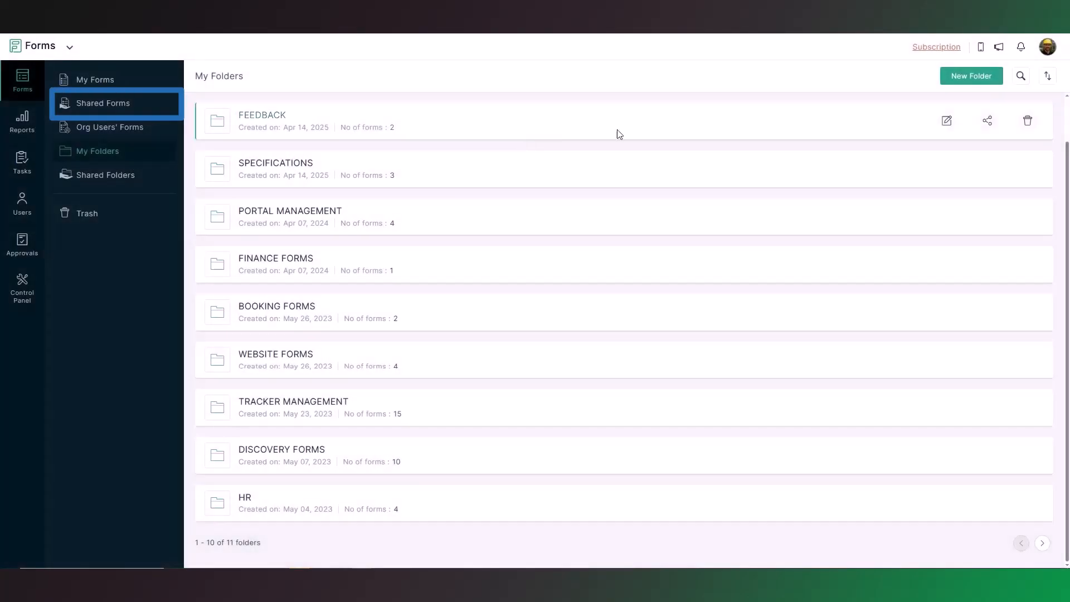
click(1021, 76)
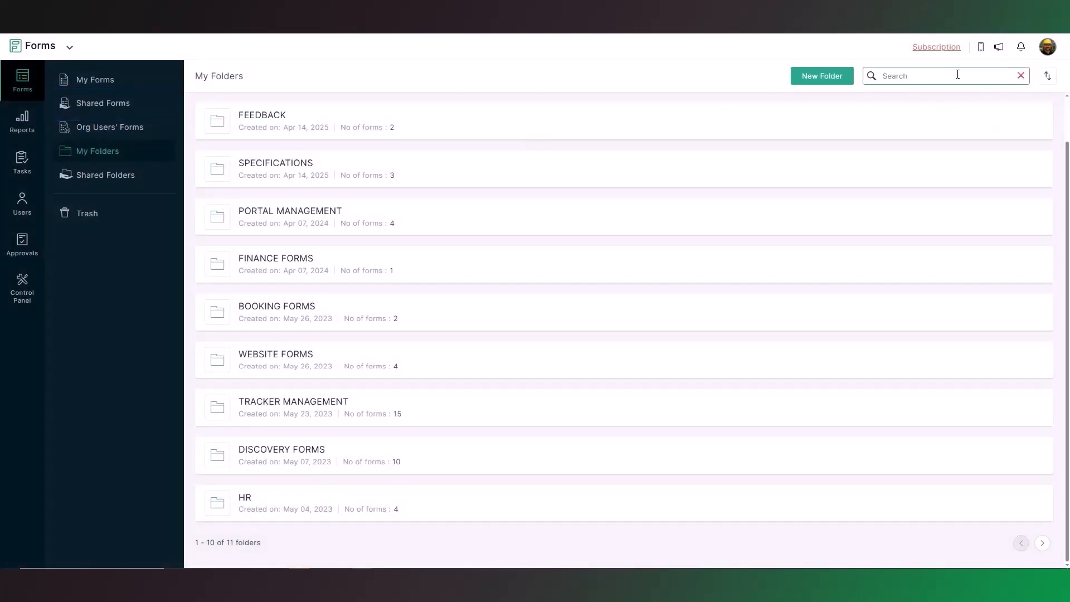
text(Website)
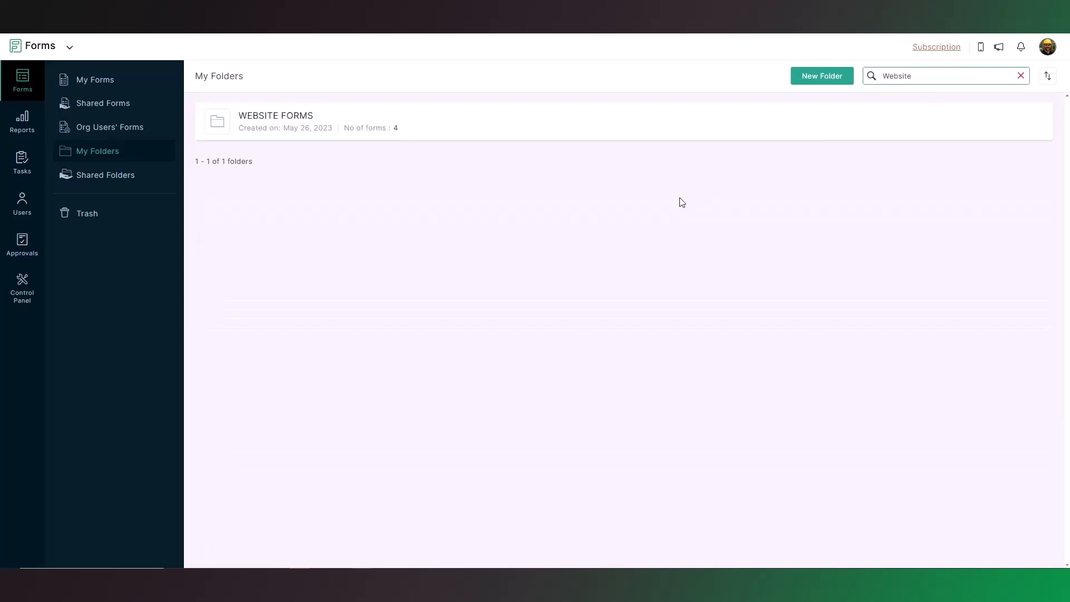
click(249, 119)
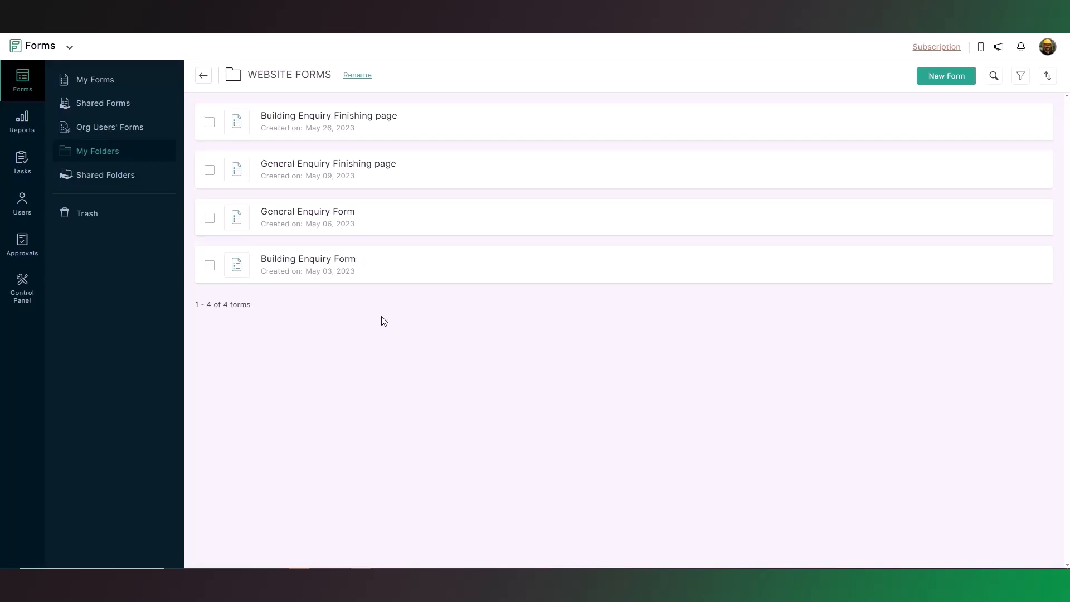
Step: Check the extra actions offered for the Building Enquiry Form and look through the live version of the General Enquiry Form
click(1028, 266)
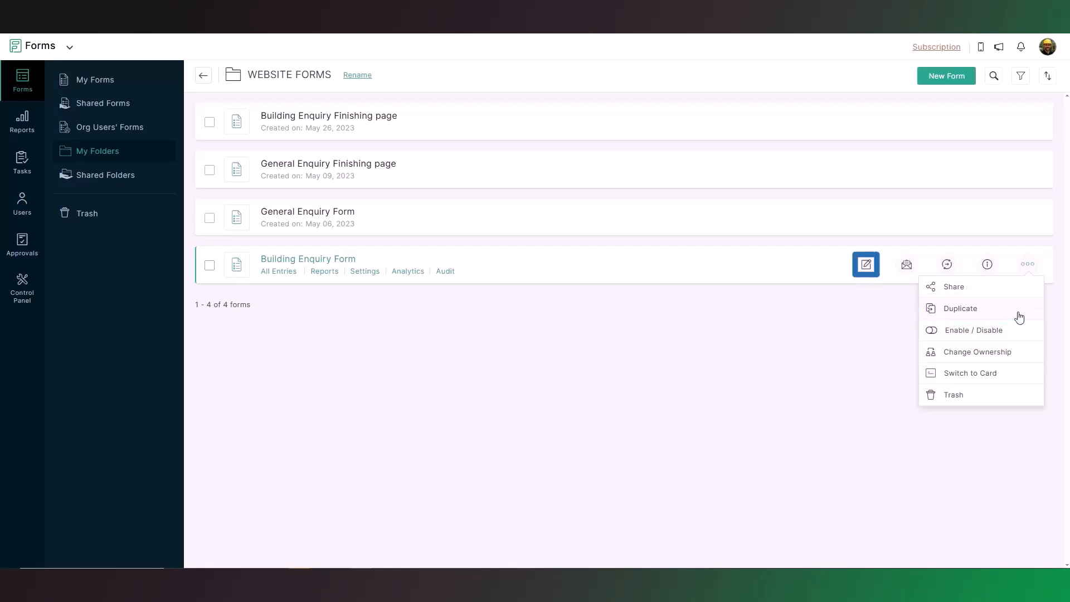
click(827, 342)
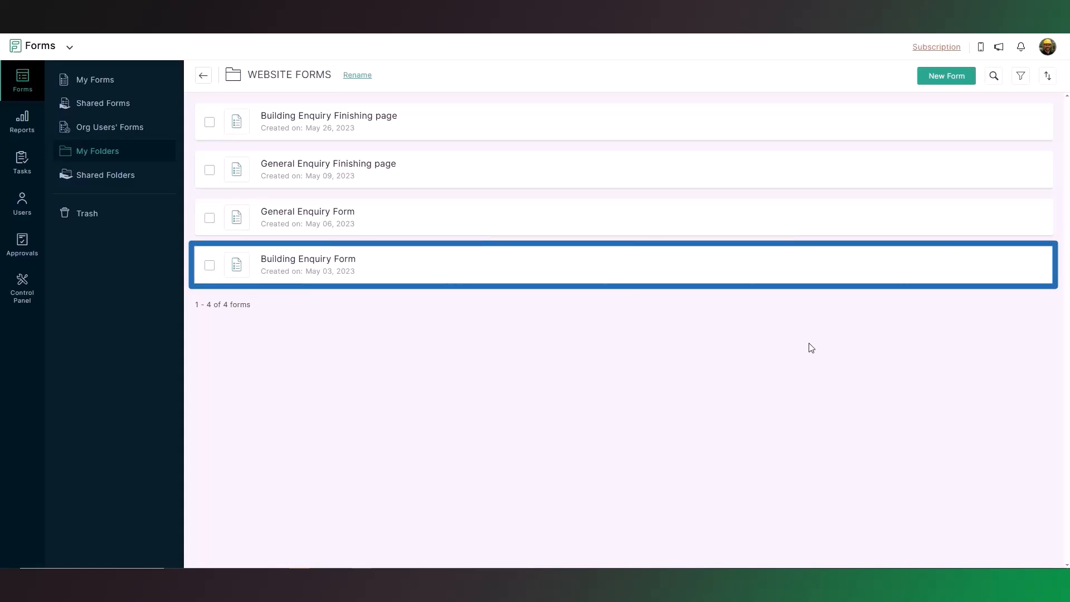
click(308, 214)
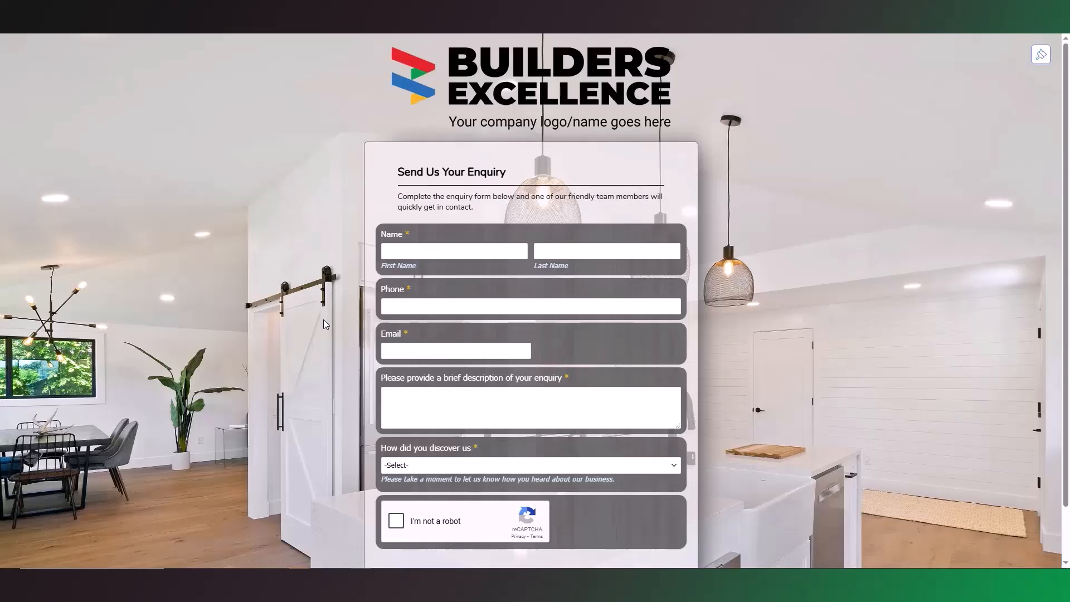
scroll(322, 319, down, 1)
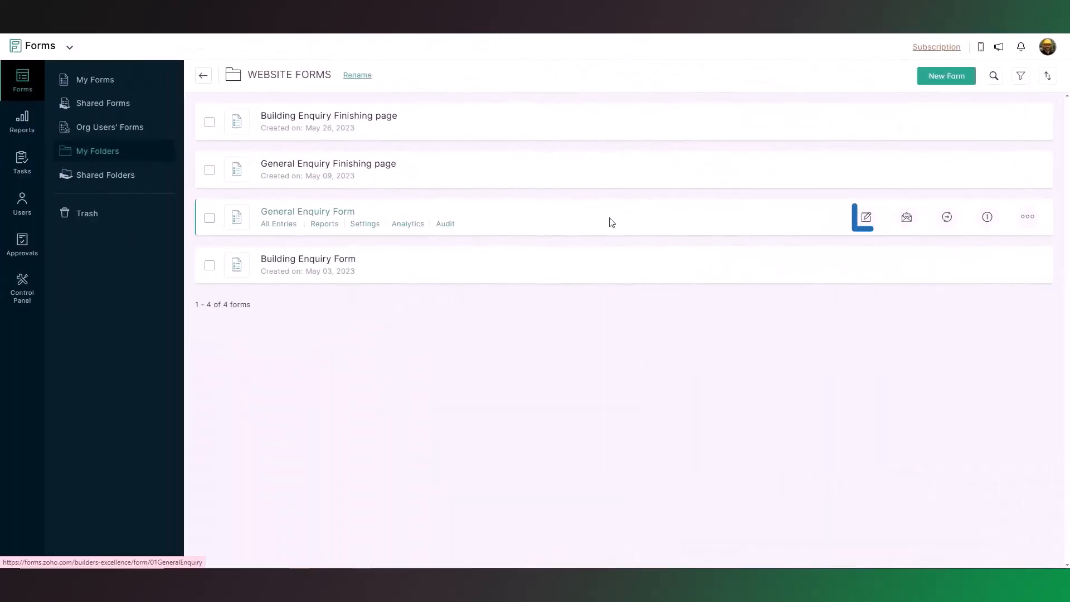
Step: Open the General Enquiry Form for editing and review its existing fields down to Webform Received
click(869, 224)
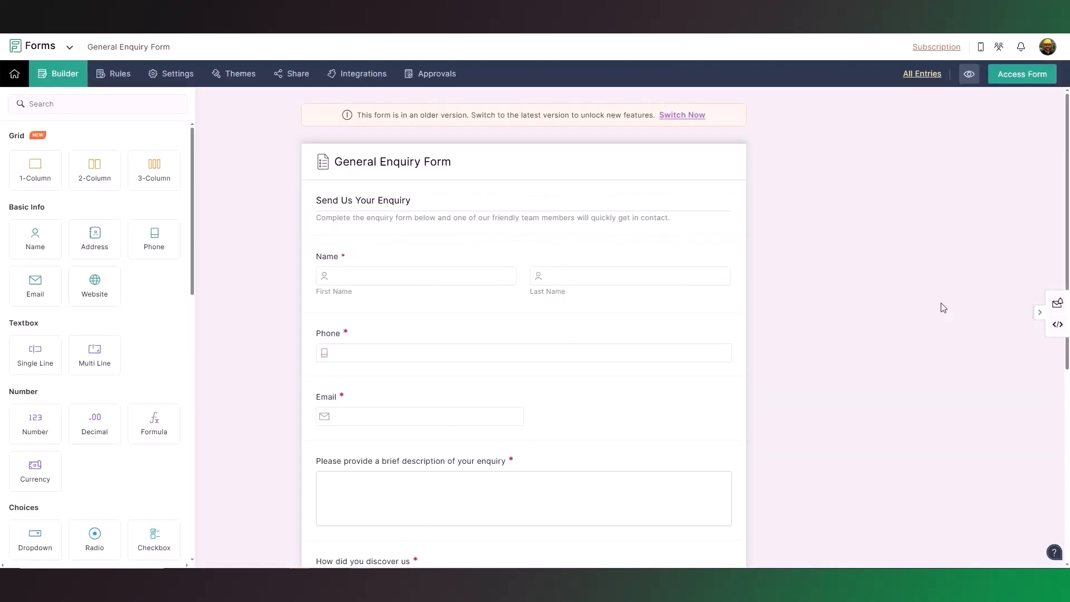
drag(1066, 119, 1062, 300)
mouse_move(708, 471)
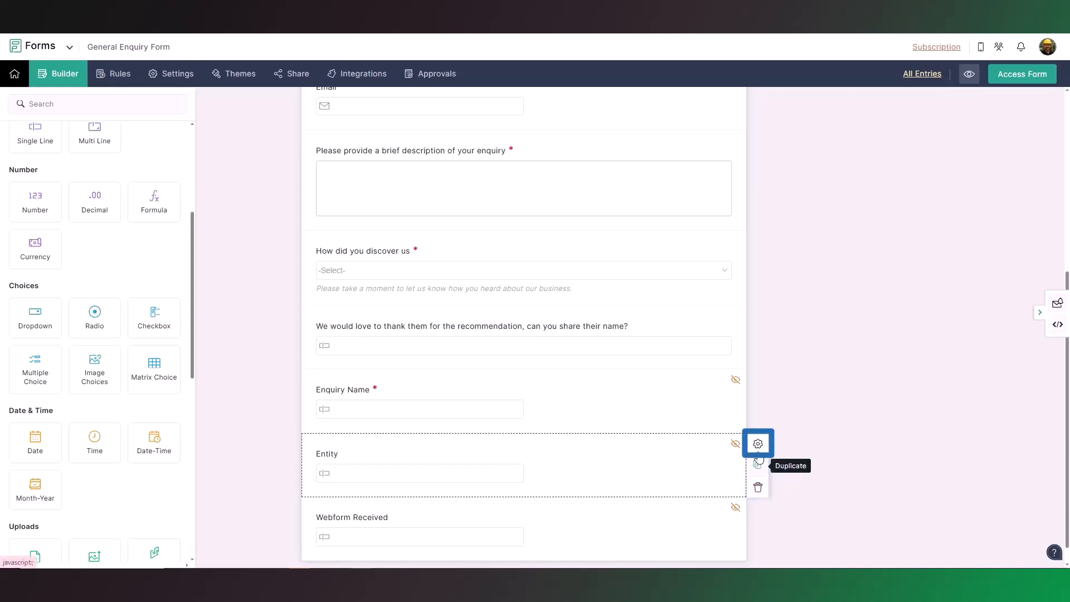
Step: Add a Checkbox field between the recommendation name question and the Enquiry Name field
scroll(173, 301, up, 4)
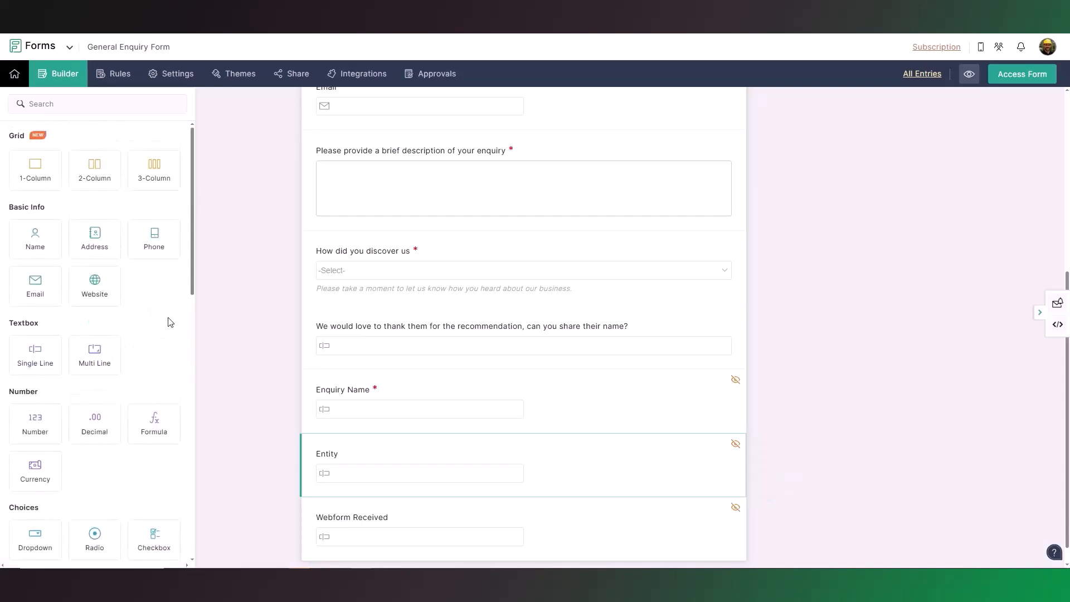
scroll(169, 323, down, 5)
drag(150, 265, 322, 375)
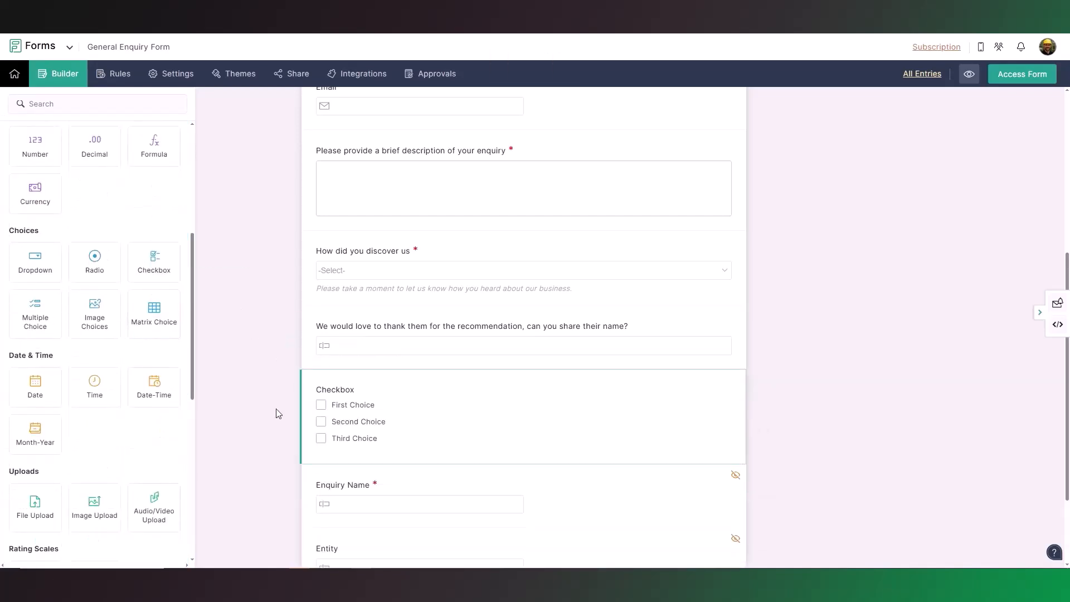
Step: Label the new checkbox field "Best time to contact" with choices Morning, Mid-day and Evening, make it mandatory and save it
scroll(277, 411, down, 1)
click(571, 363)
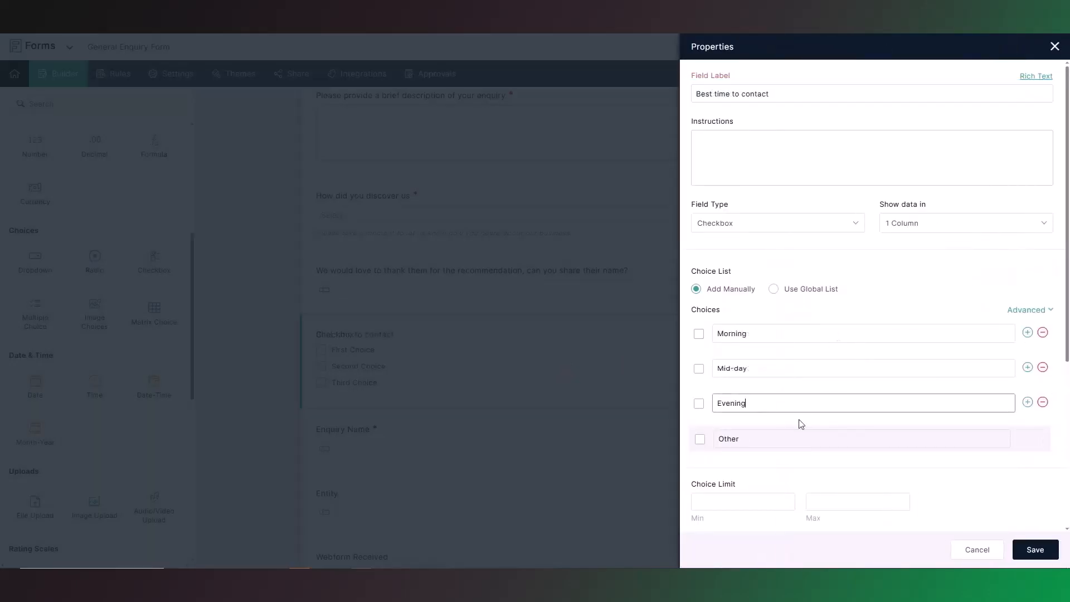
click(801, 423)
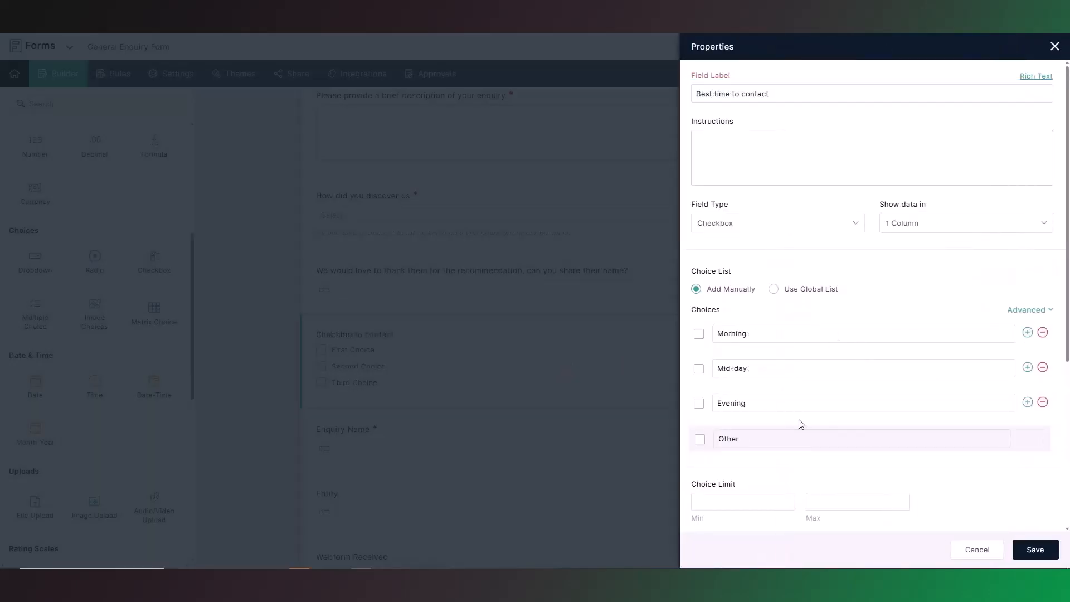
scroll(1010, 454, down, 5)
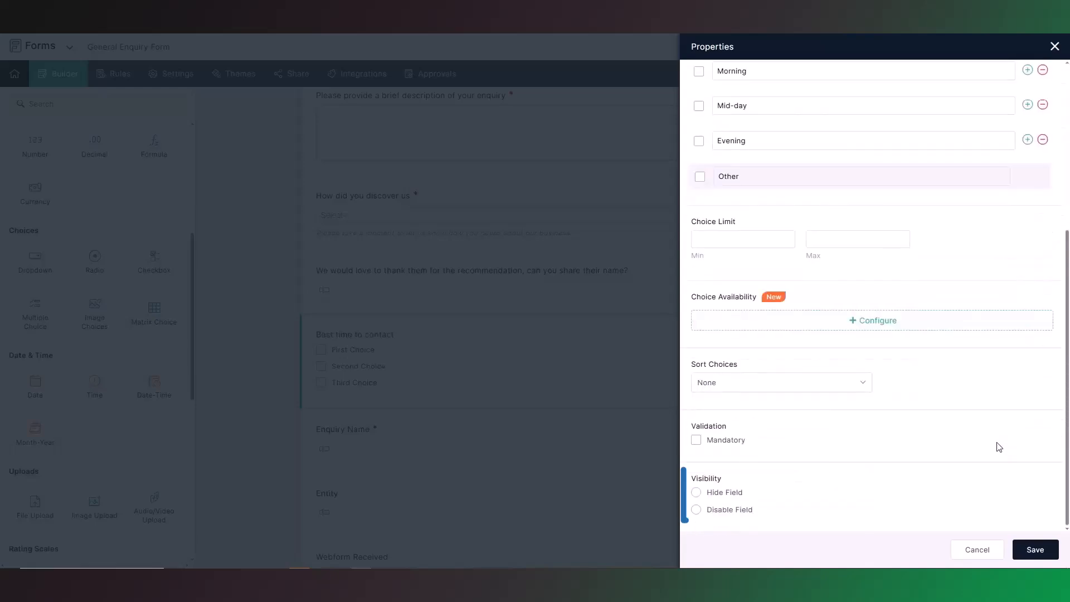
click(704, 444)
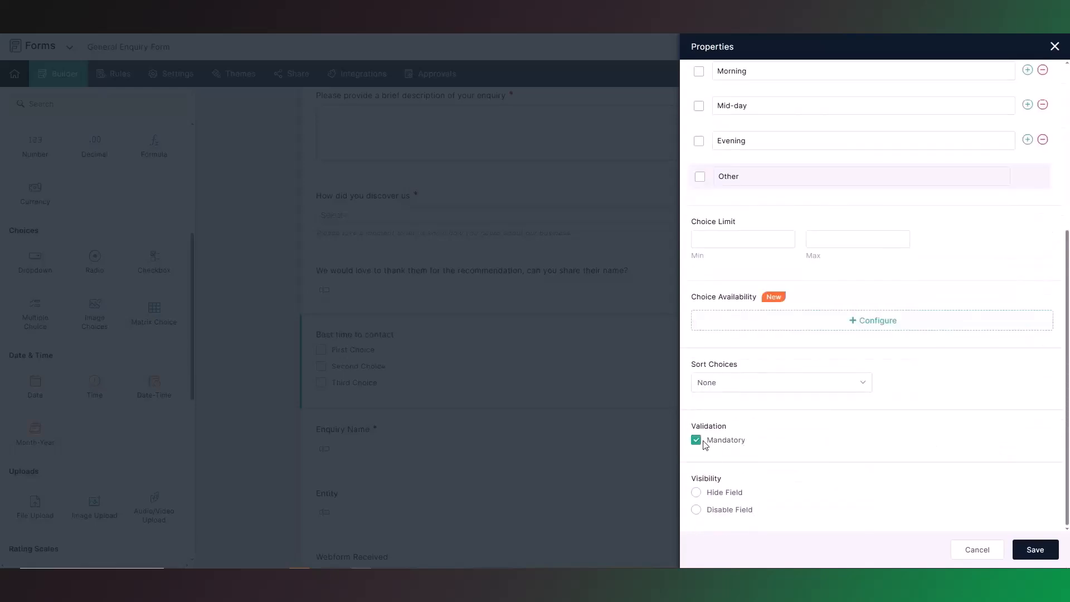
click(1047, 550)
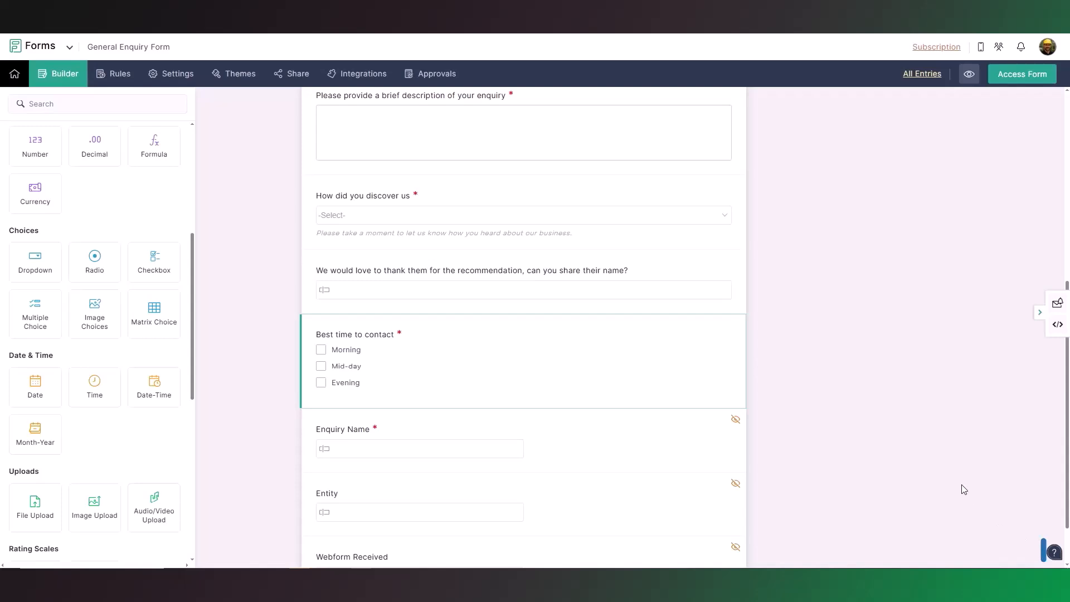
click(1055, 554)
scroll(1032, 375, down, 3)
scroll(1032, 375, down, 5)
click(1046, 136)
scroll(894, 413, up, 7)
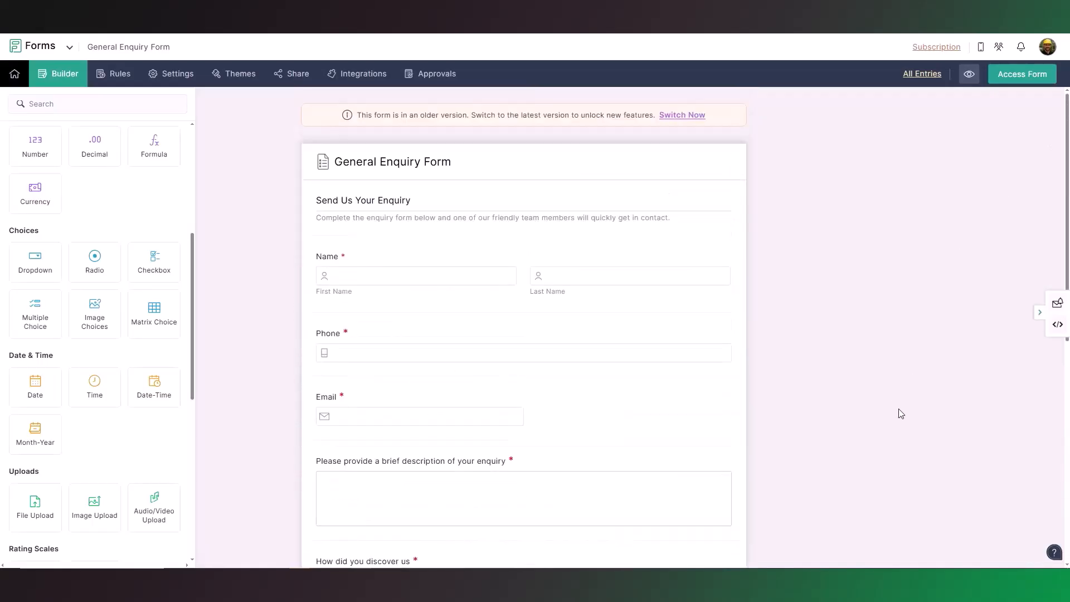
Step: Examine the form's field rules and its display, thank-you redirection and CAPTCHA settings
click(115, 79)
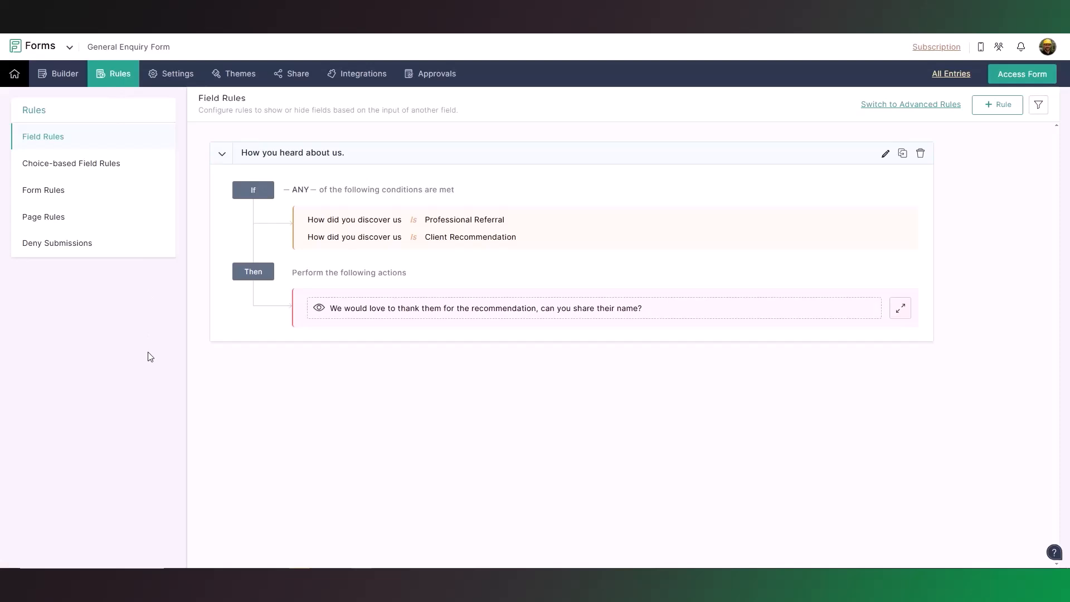
click(167, 83)
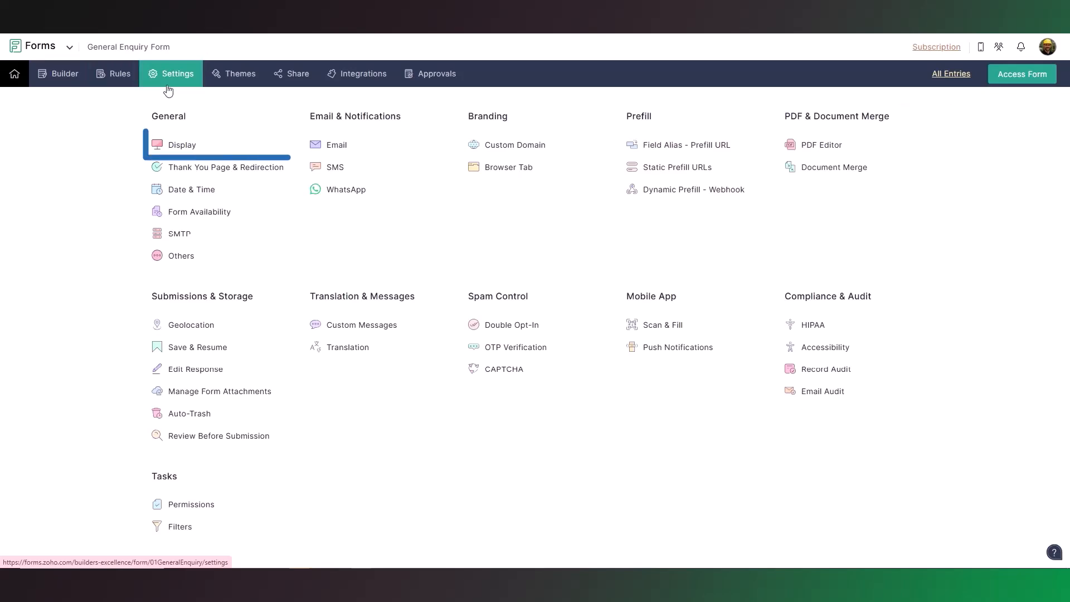
click(179, 145)
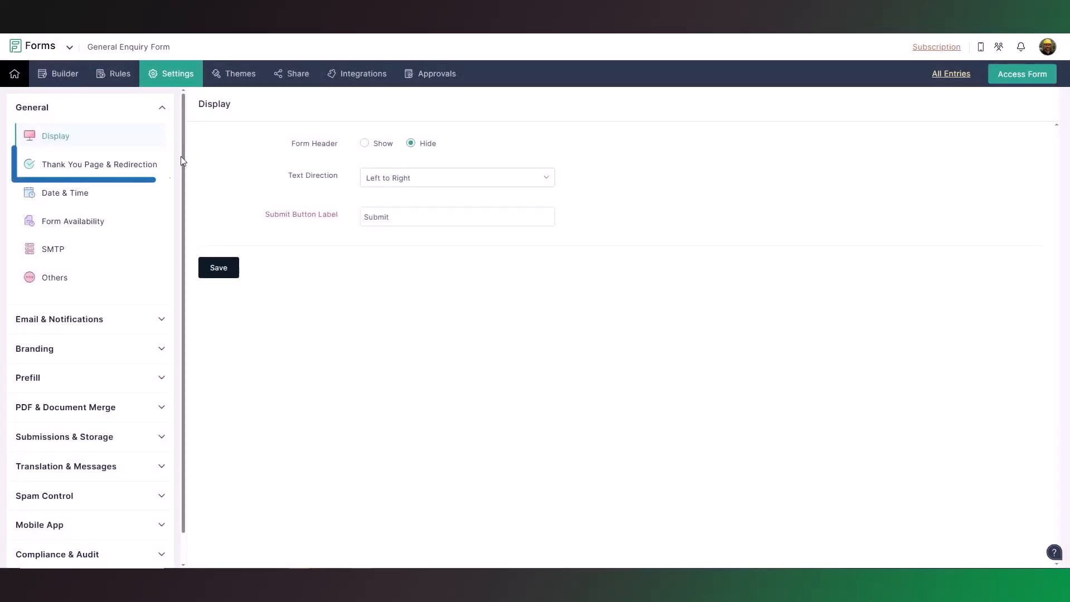
click(67, 170)
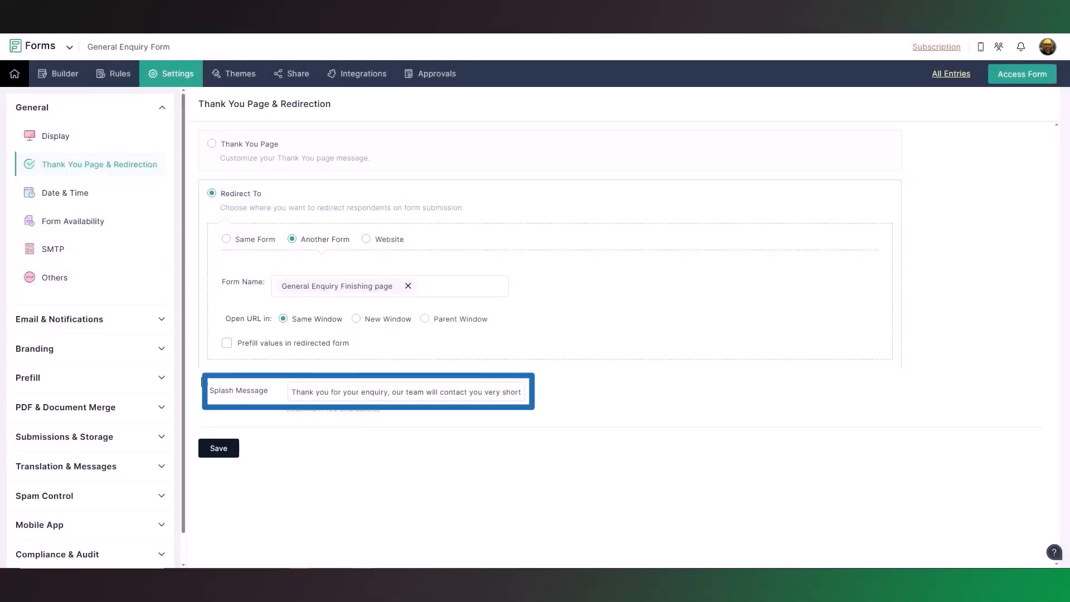
click(156, 503)
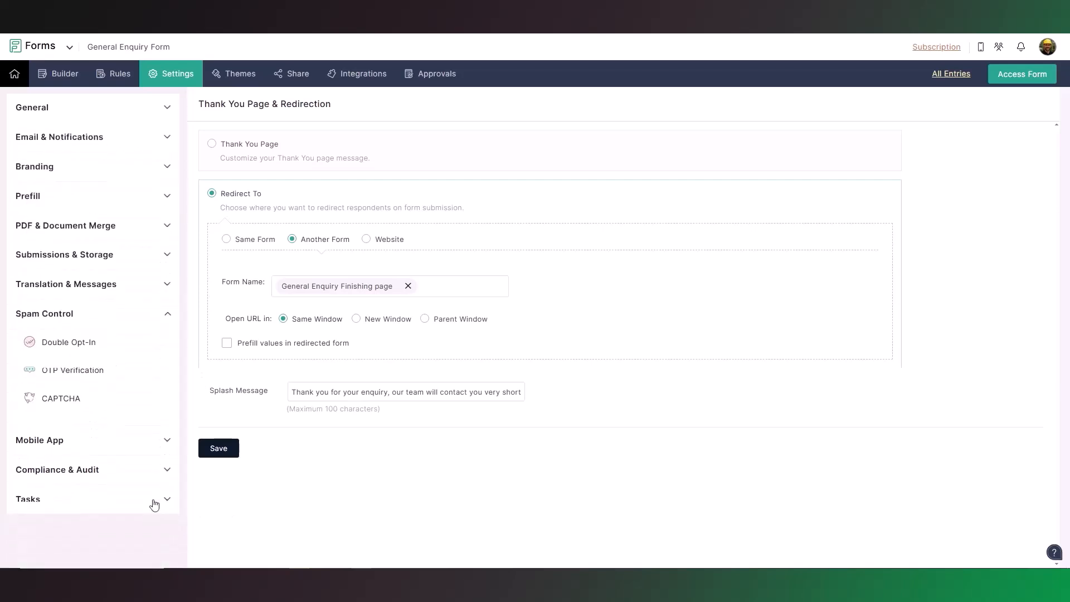
click(104, 409)
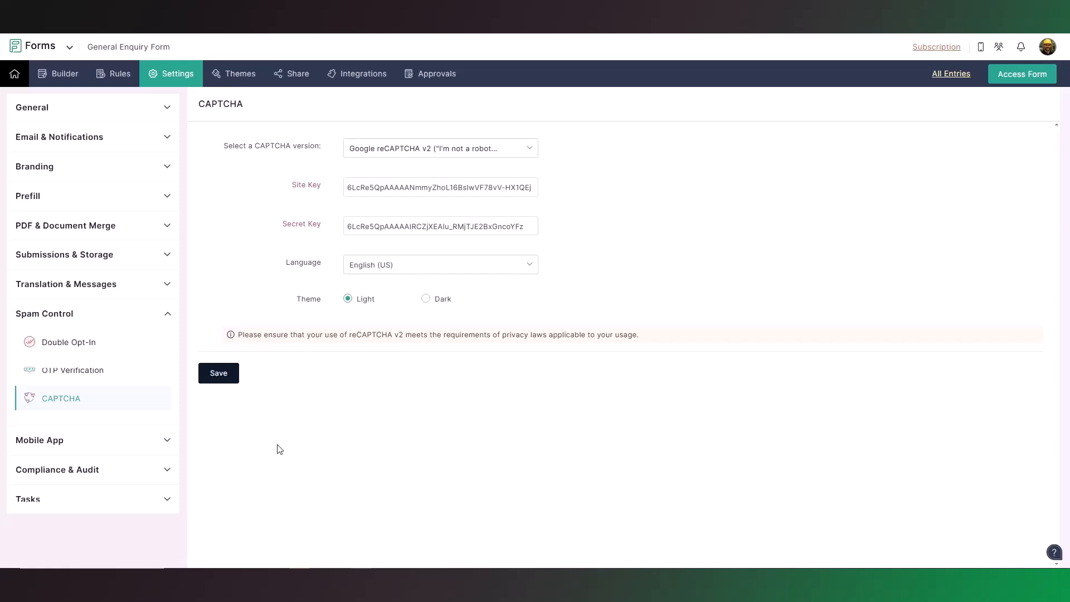
Step: Open the BE Example theme from the personally saved themes for editing and view its banner logo settings
click(237, 83)
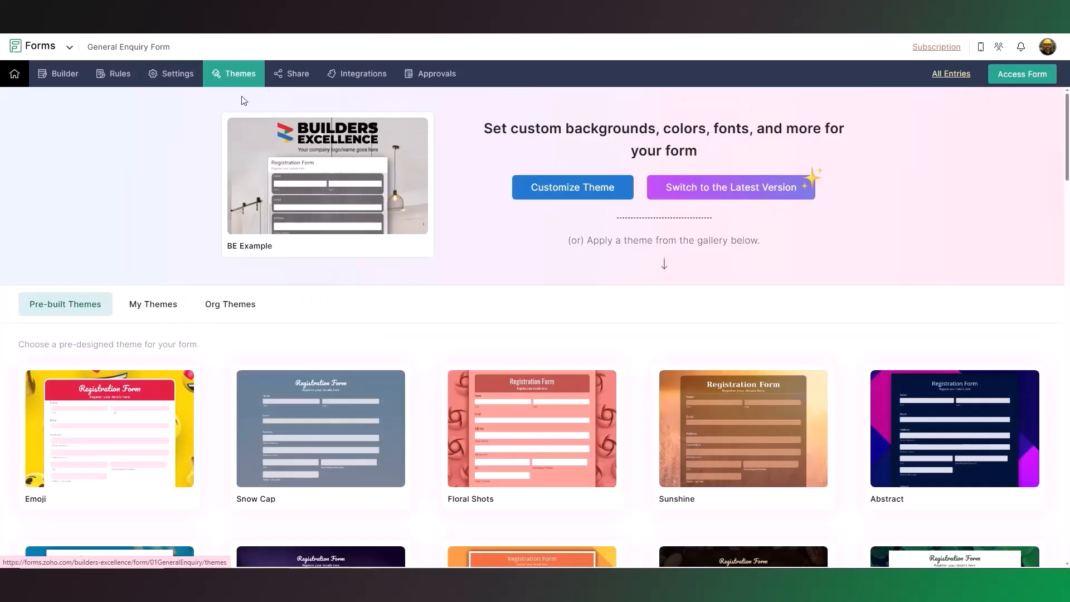
mouse_move(326, 402)
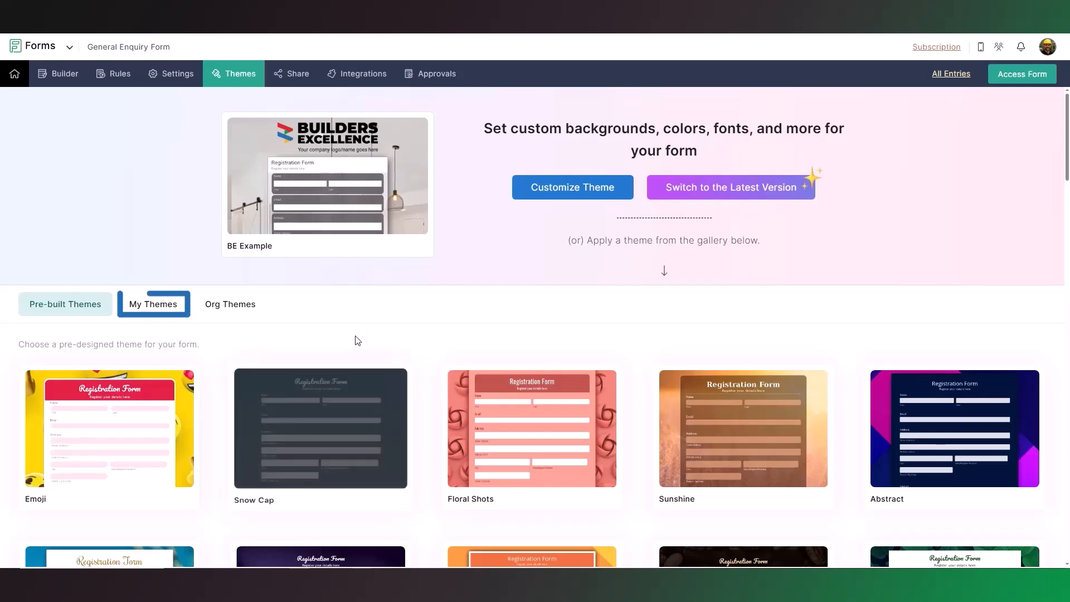
click(161, 311)
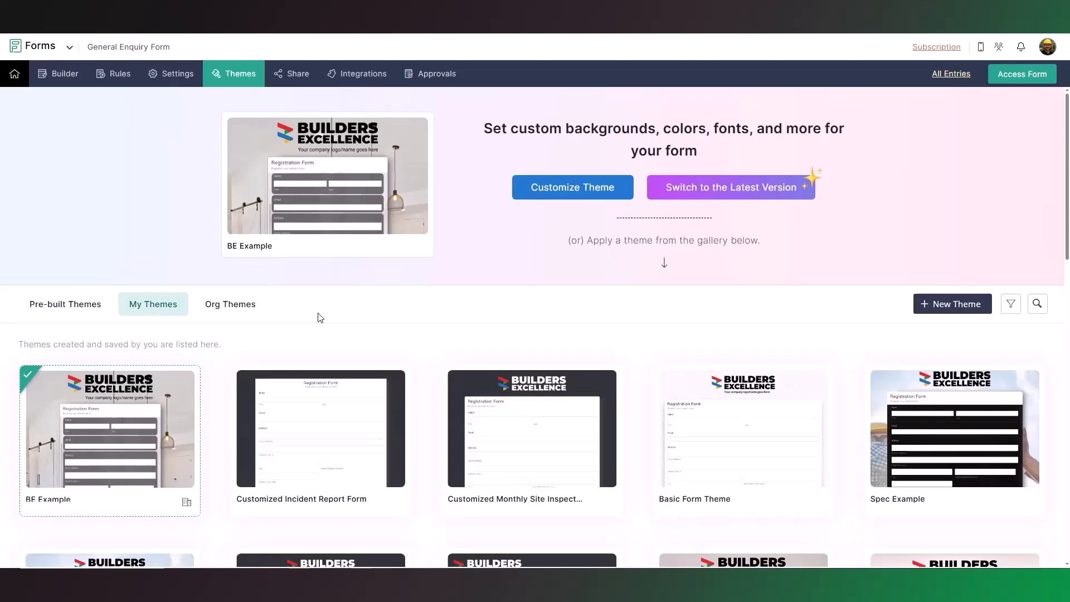
mouse_move(159, 422)
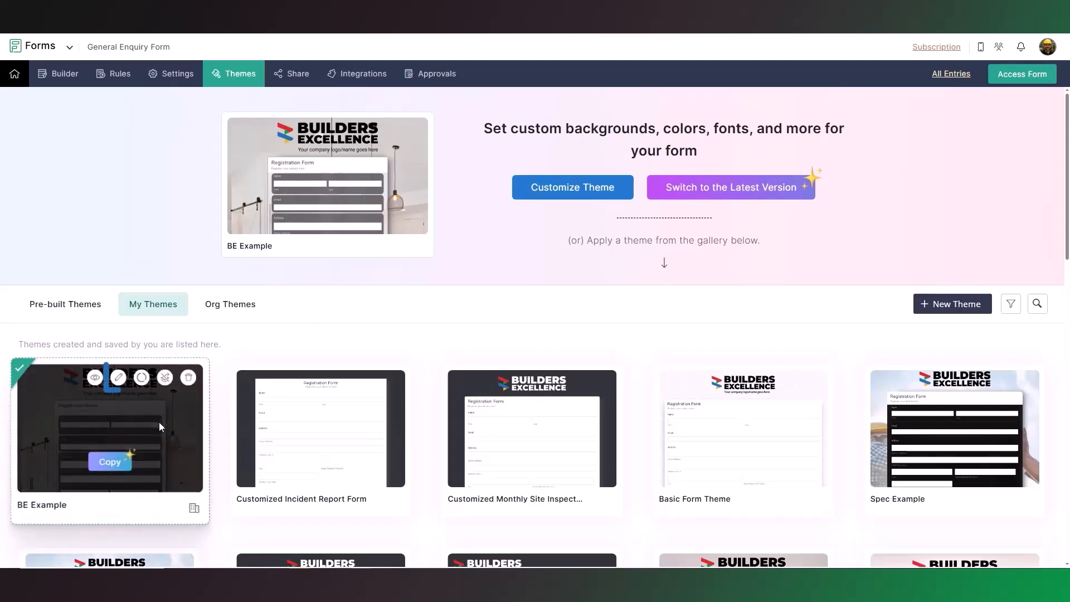
click(118, 378)
click(152, 108)
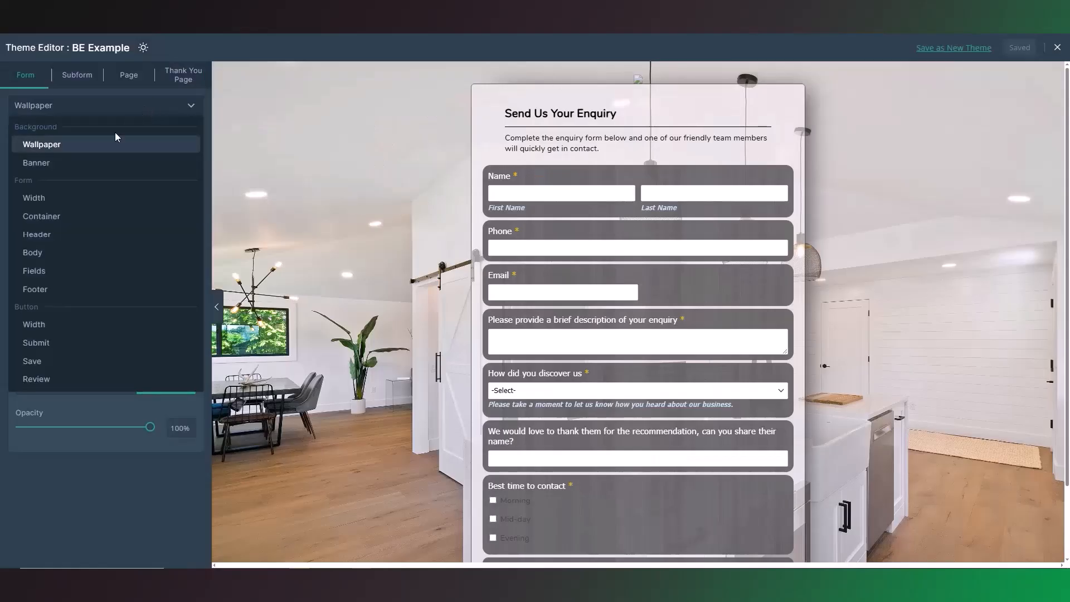
click(101, 162)
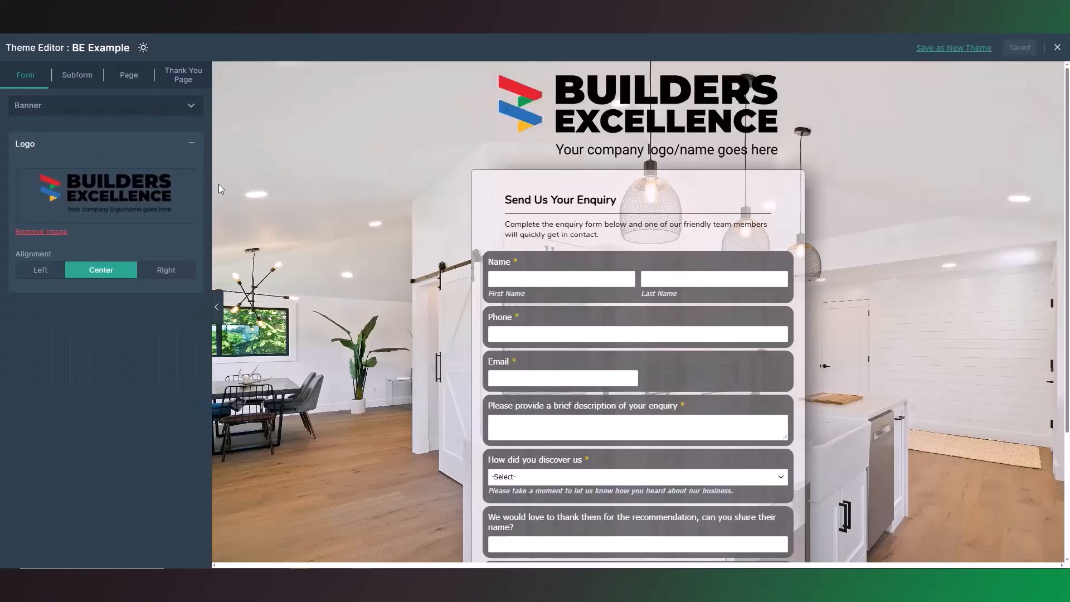
Step: Change the background colour of the theme's field containers to black (#000000)
click(165, 106)
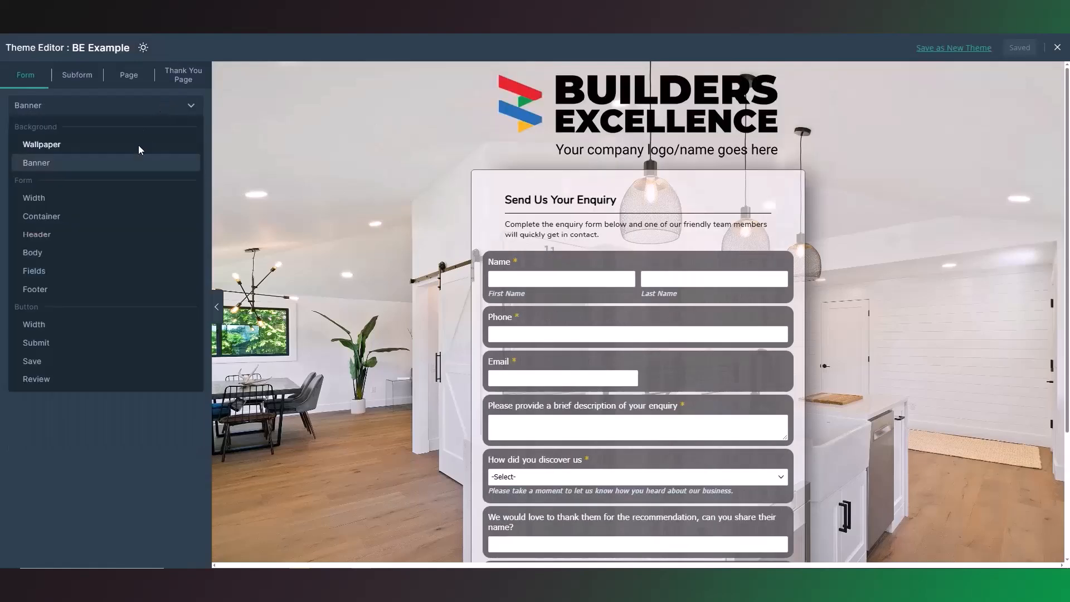
click(128, 269)
click(164, 148)
click(166, 173)
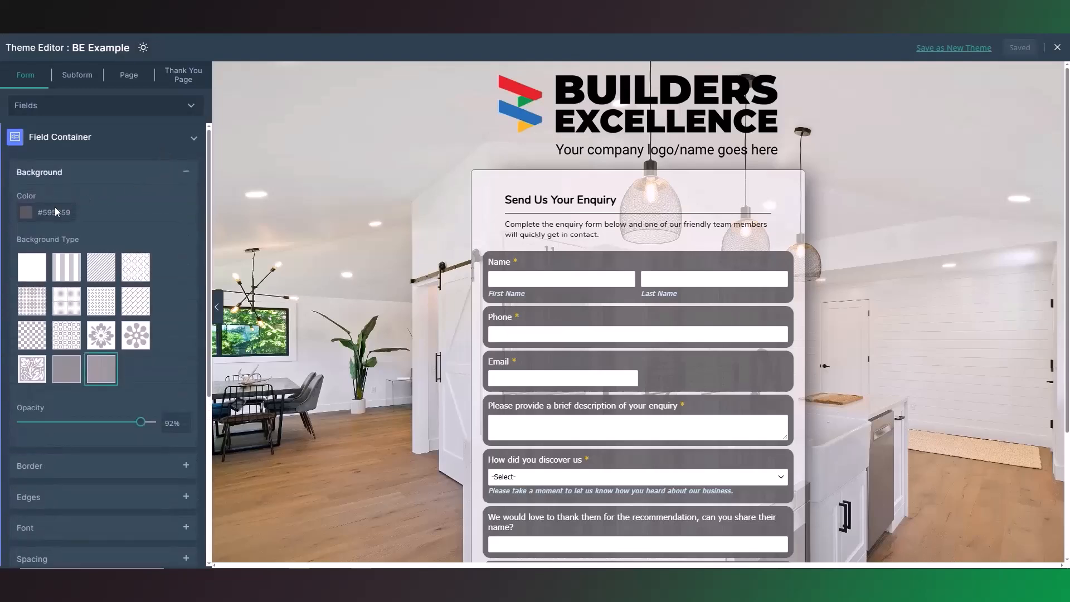
click(55, 209)
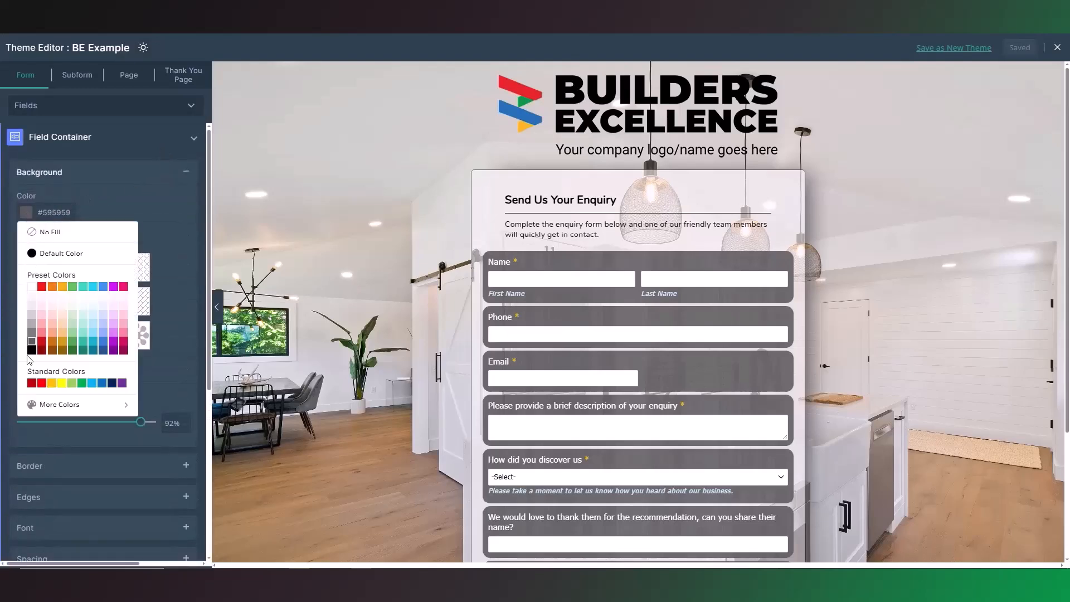
click(31, 350)
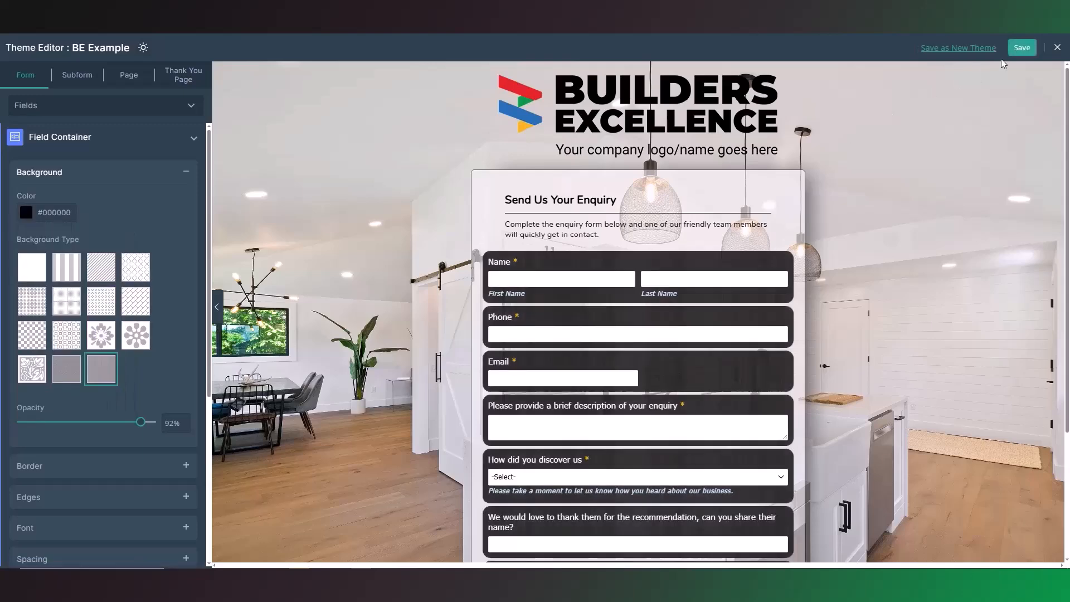
Step: Save the BE Example theme, applying the changes to all forms that use it, and close the theme editor
click(1022, 48)
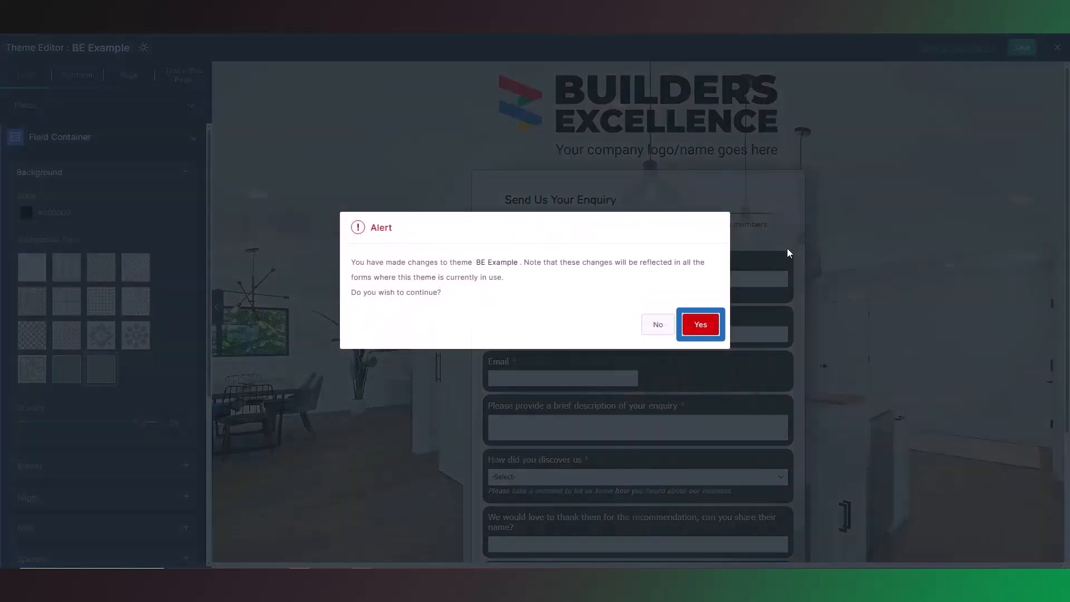
click(701, 326)
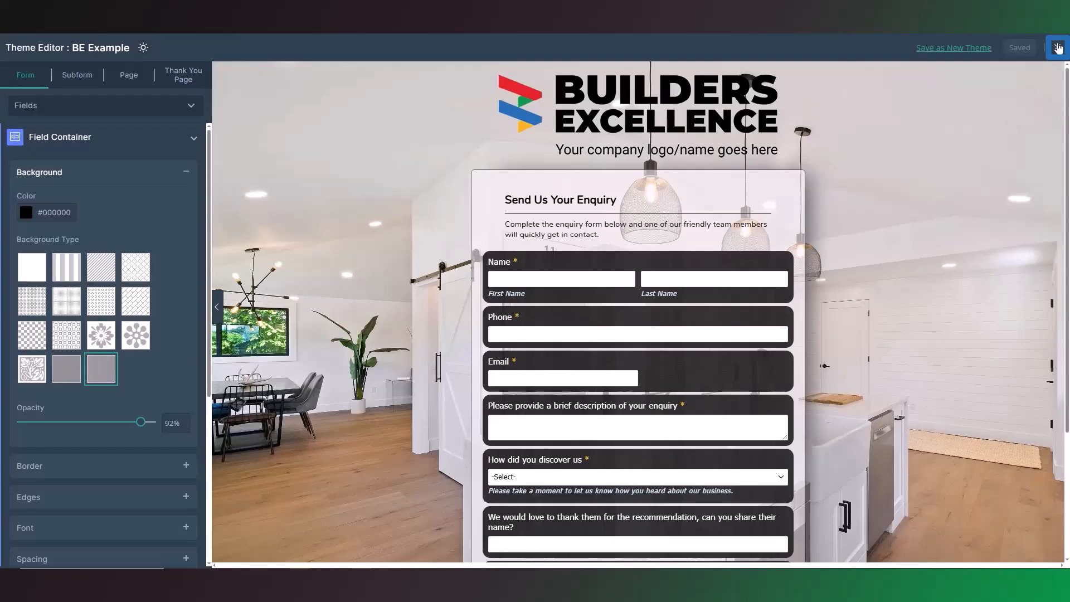
click(1058, 48)
Step: Examine the form's Zoho CRM integration, including its field, lookup, attachment and subform mappings and its actions
mouse_move(358, 148)
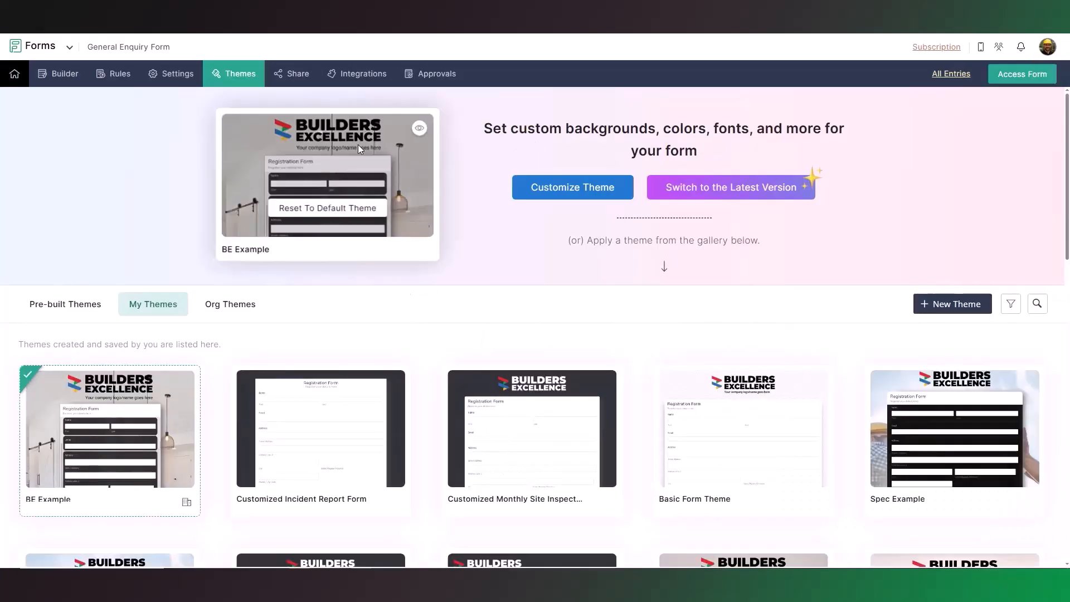
click(359, 84)
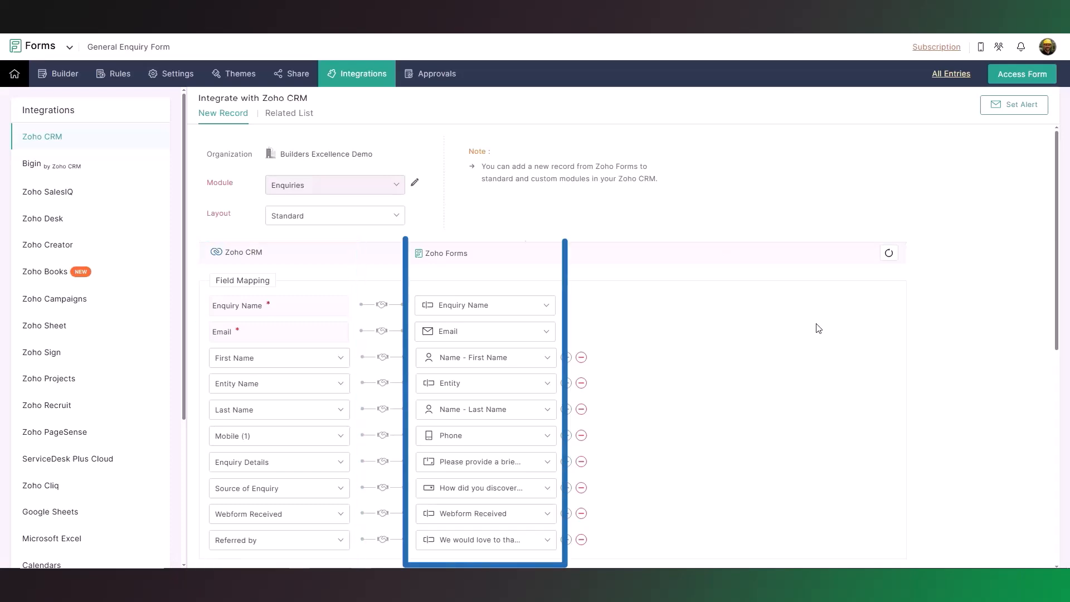
scroll(818, 327, down, 3)
scroll(819, 328, down, 4)
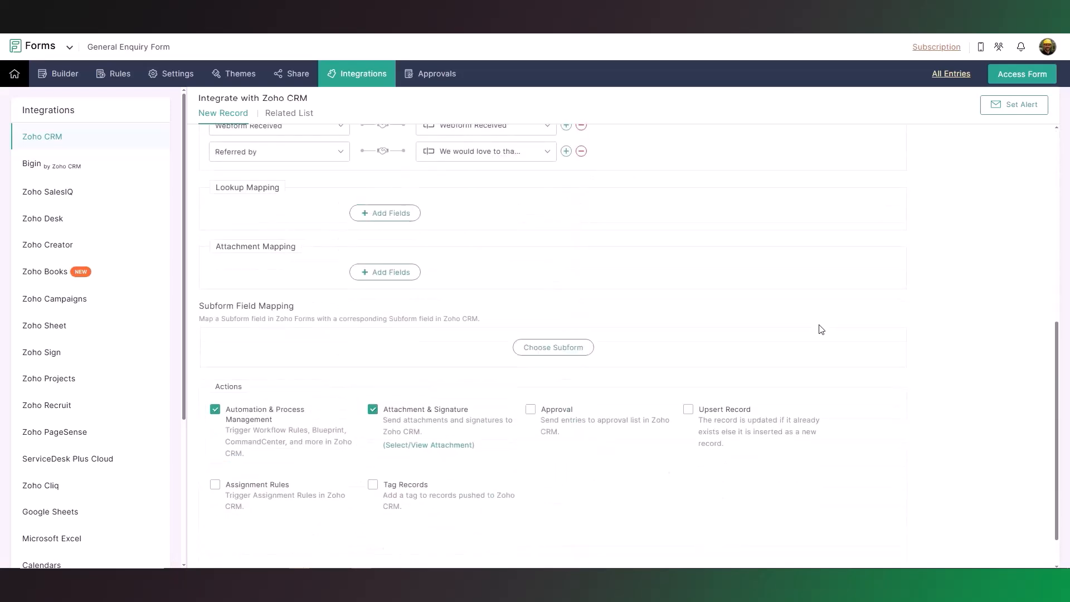
scroll(821, 329, down, 1)
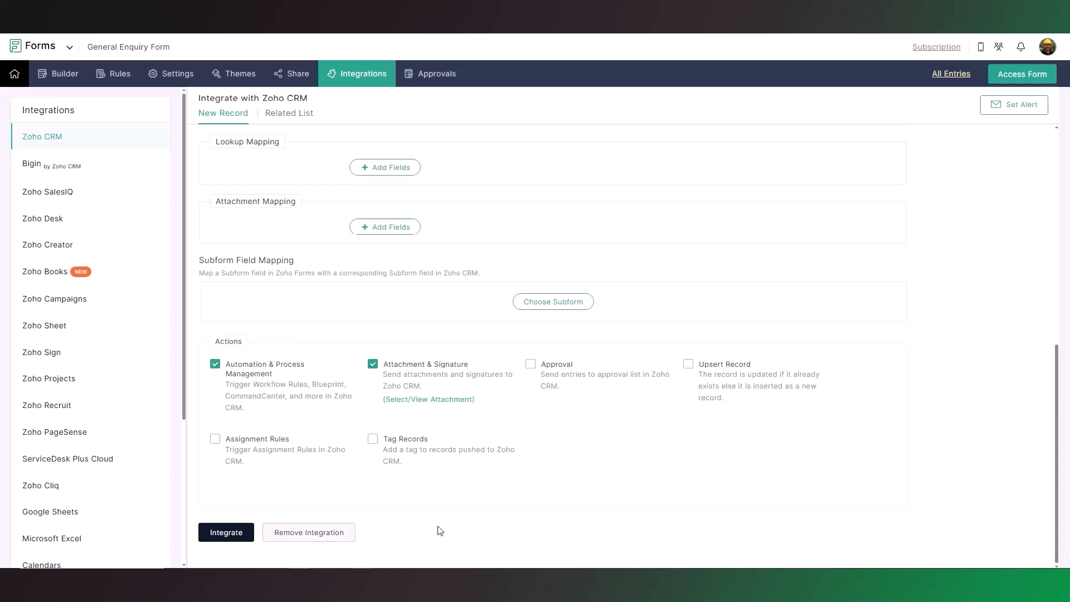
Step: Review the form's public sharing options and the permission levels for sharing with specific users
click(292, 73)
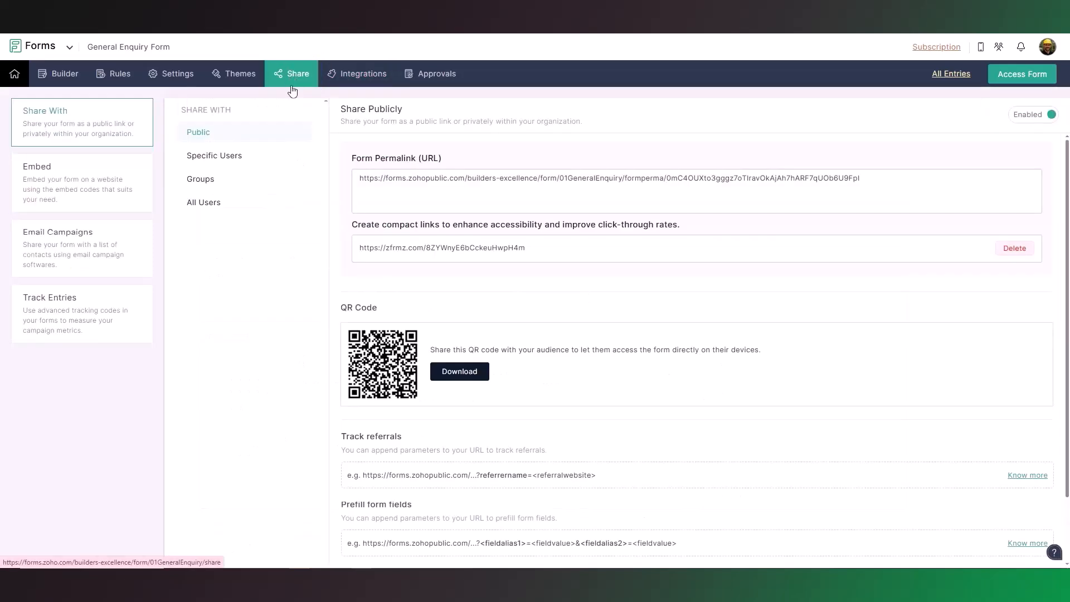
click(240, 159)
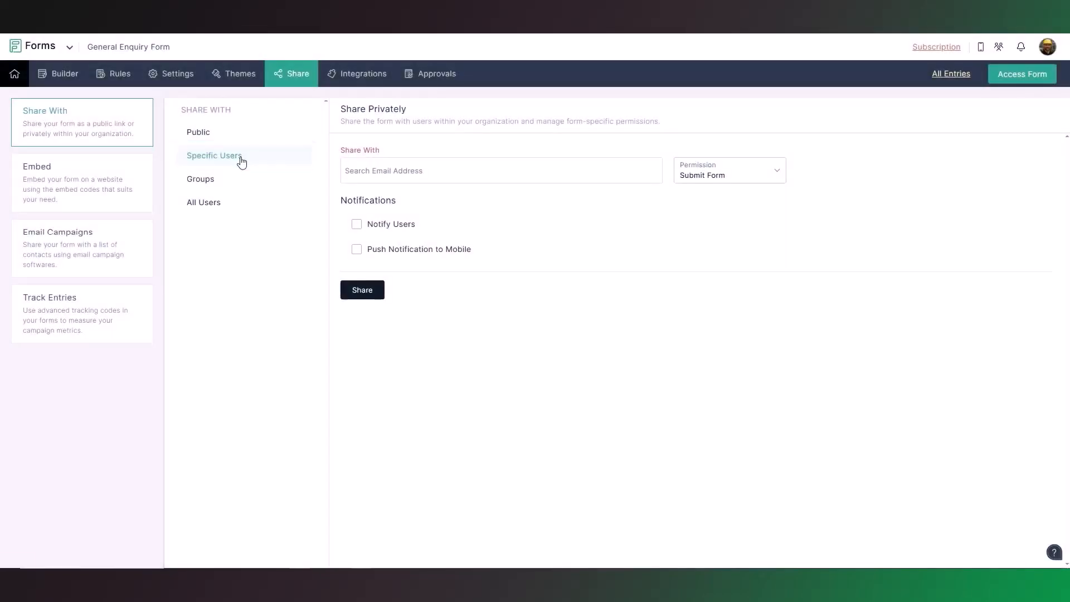
click(781, 176)
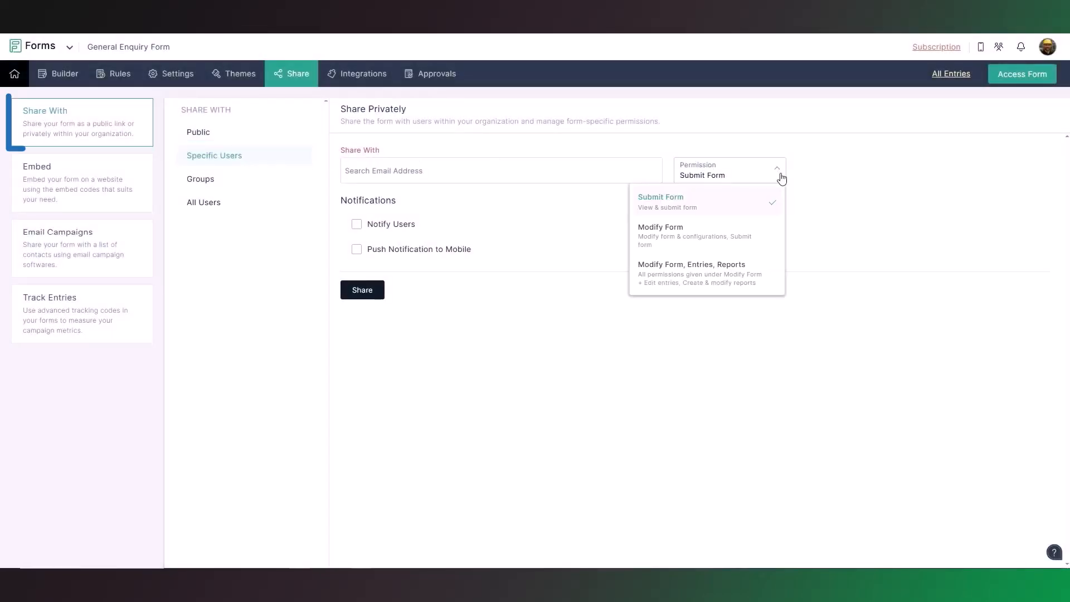
click(819, 186)
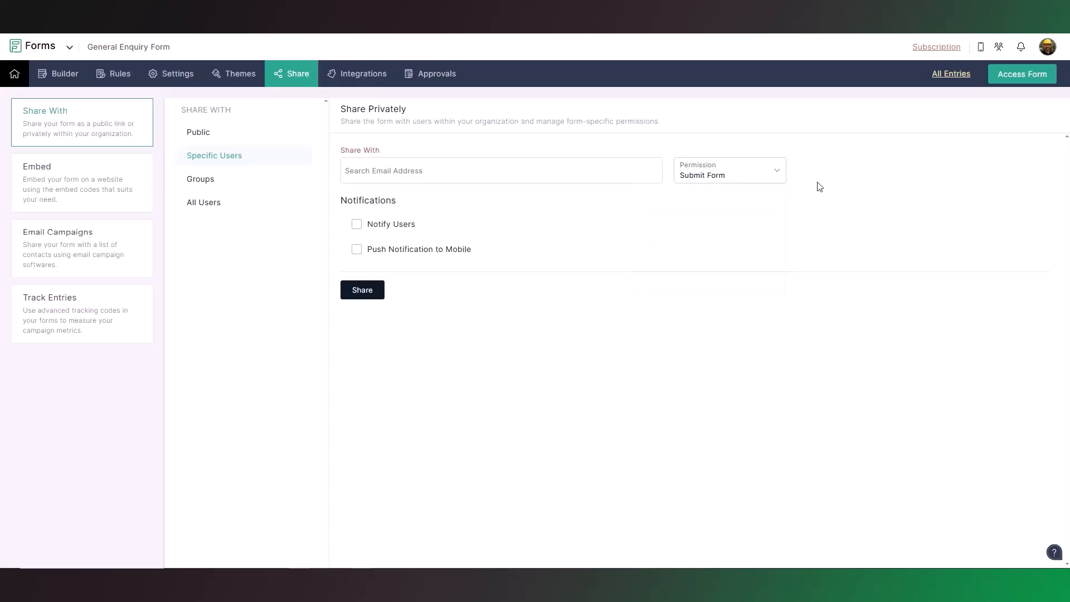
Step: Review the form's embed options for iframe, JavaScript, Hyperlink, HTML & CSS and Website Builders
click(44, 197)
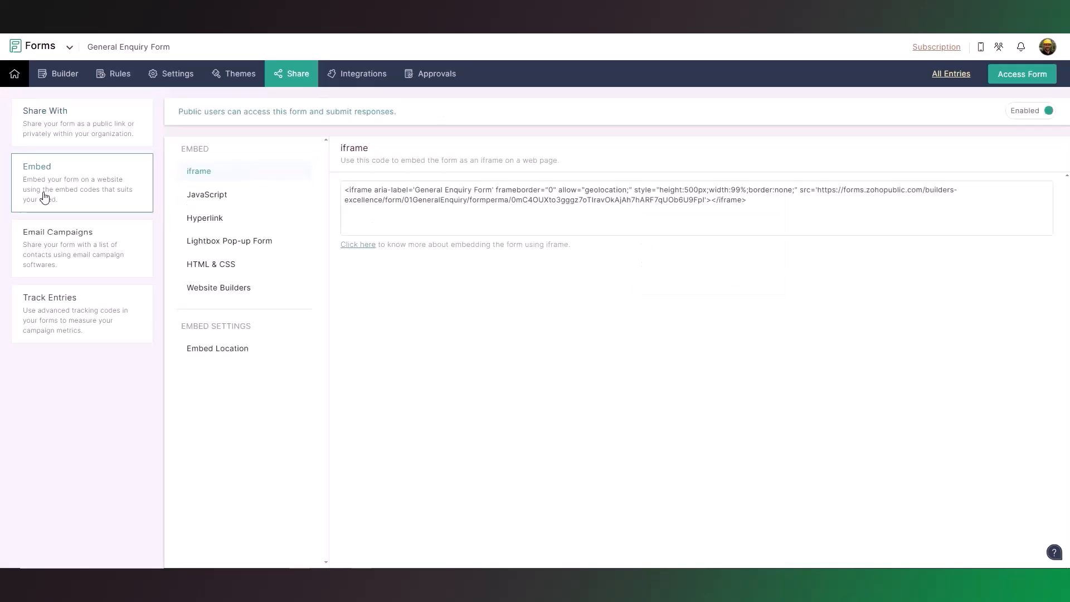
click(284, 201)
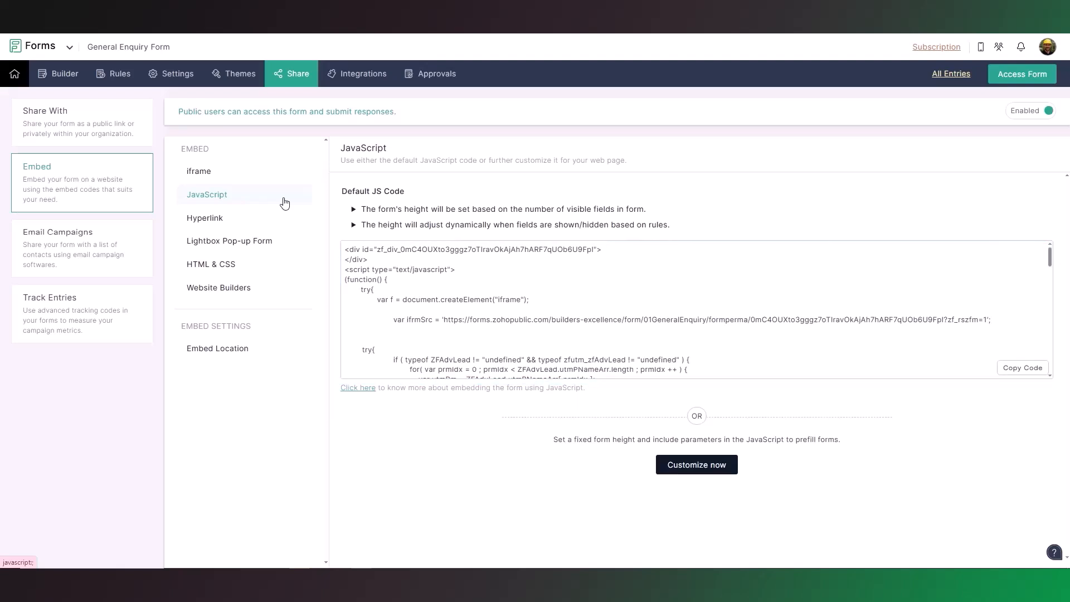
click(279, 222)
click(250, 270)
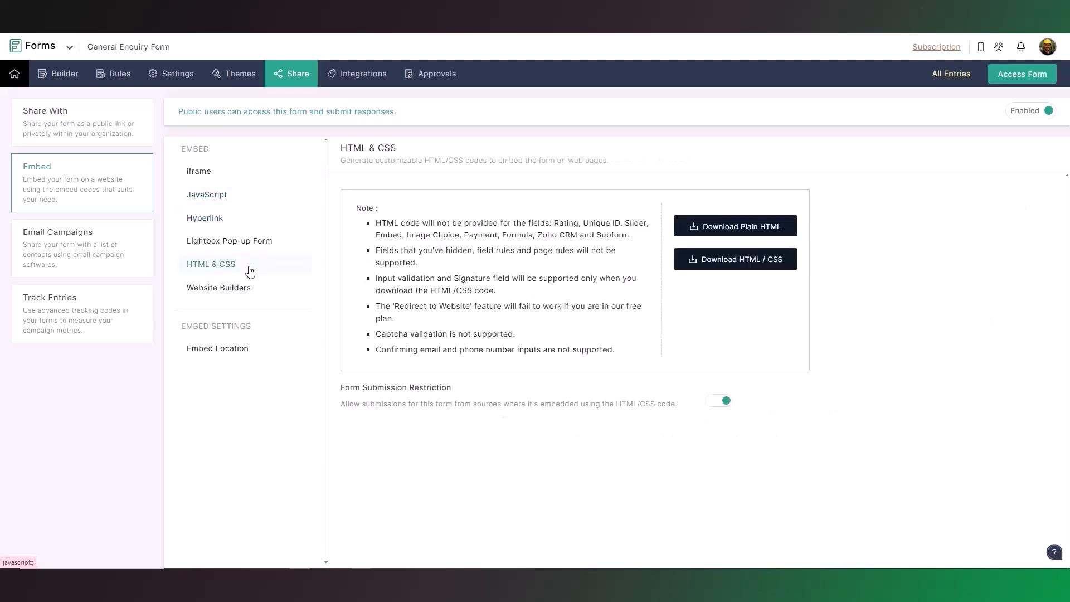
click(244, 295)
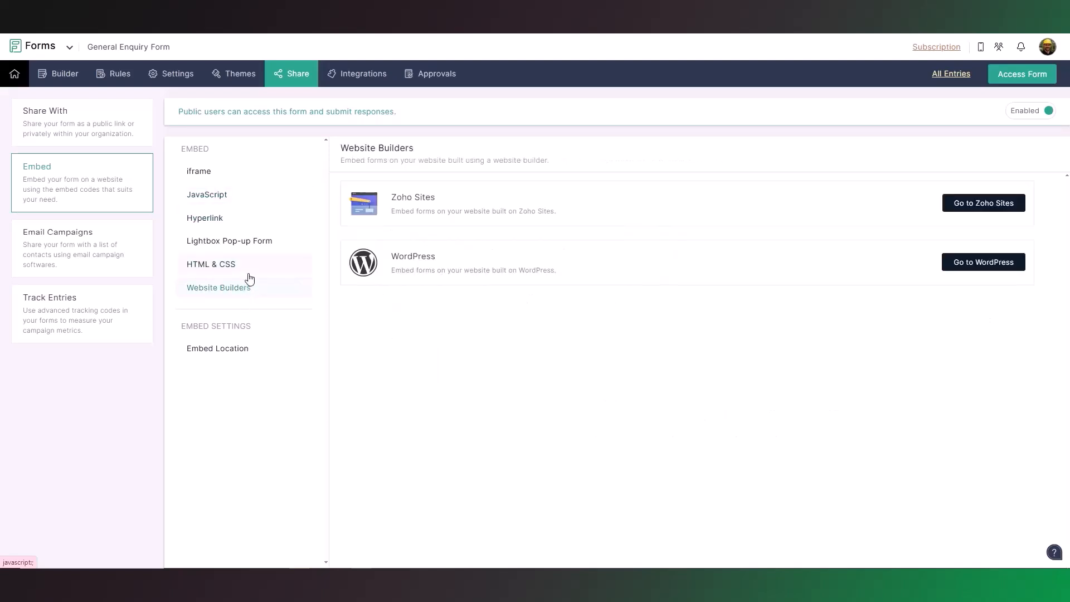